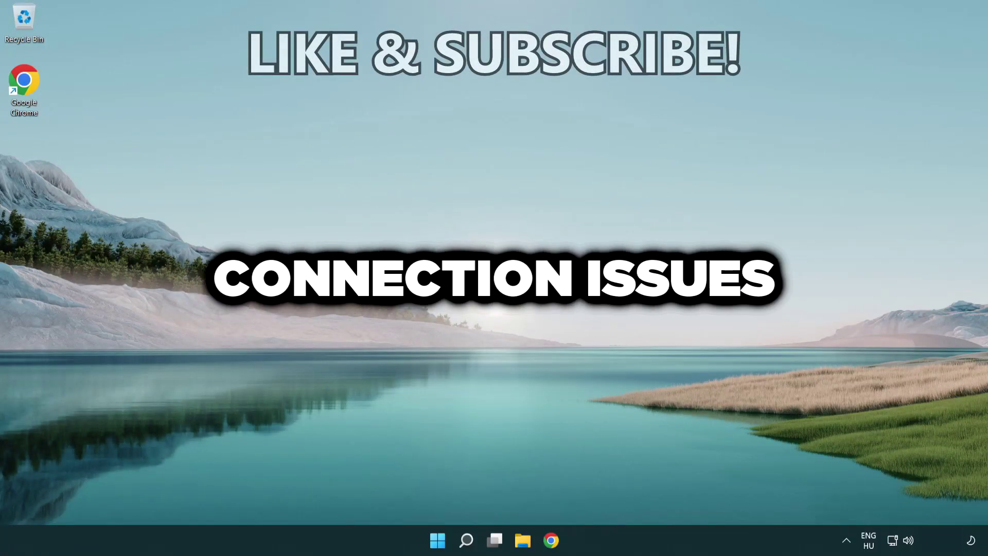
Search for cmd and bring up the launch options for Command Prompt
left_click(466, 541)
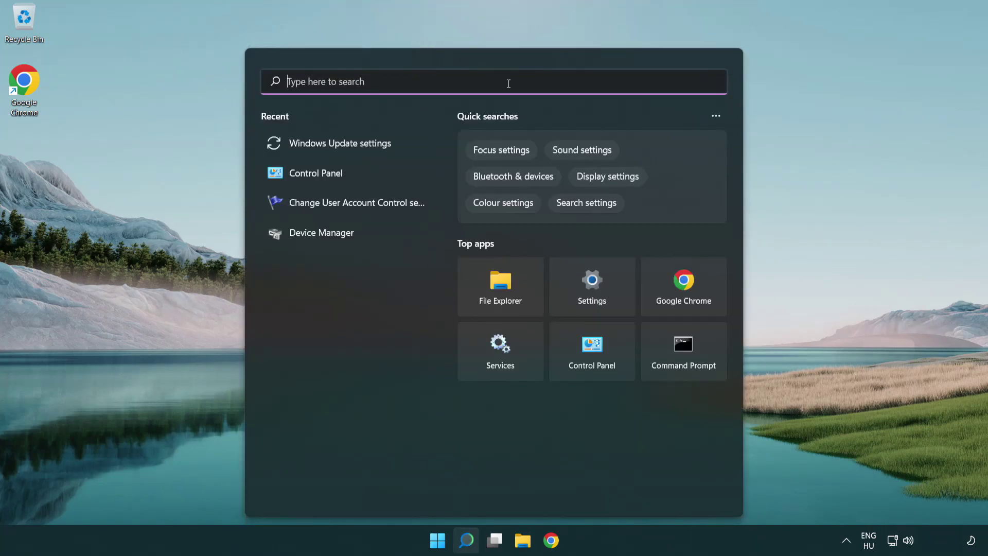
type("cmd")
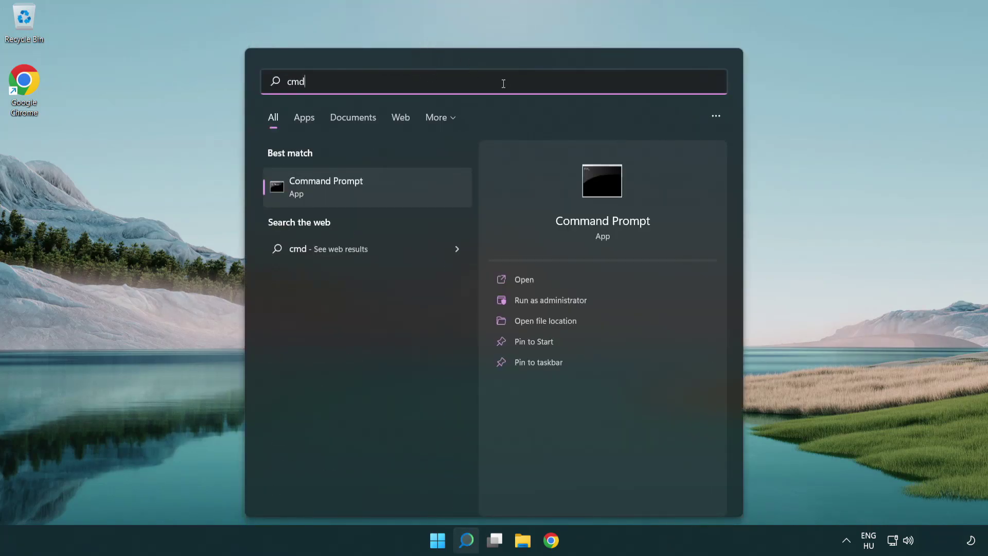
right_click(402, 183)
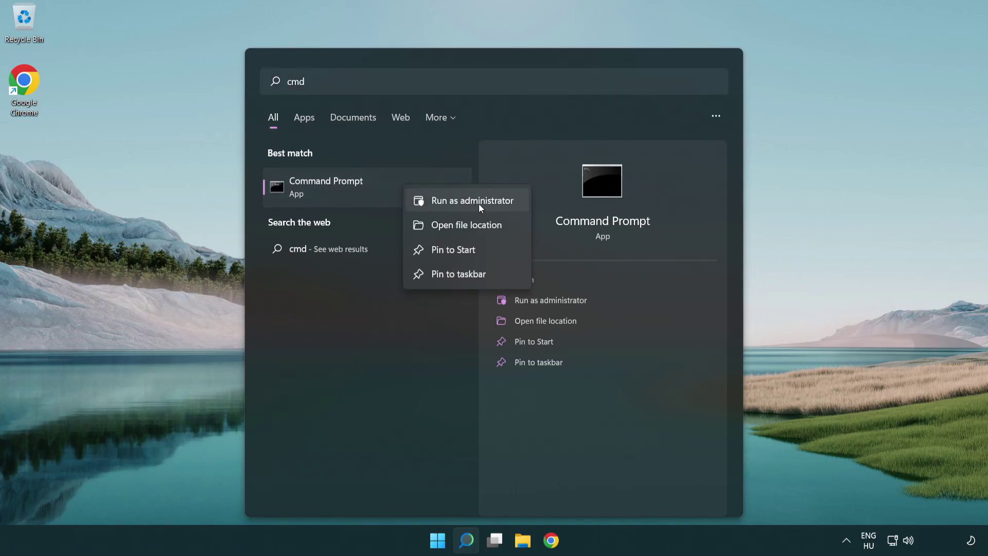
Launch Command Prompt as administrator and flush the DNS cache with ipconfig /flushdns
left_click(478, 202)
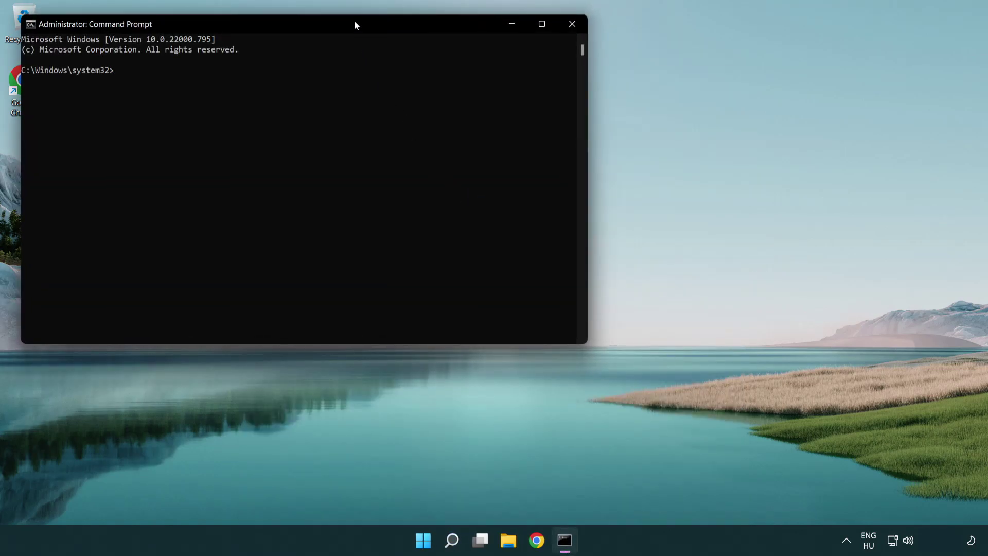
left_click_drag(354, 21, 533, 110)
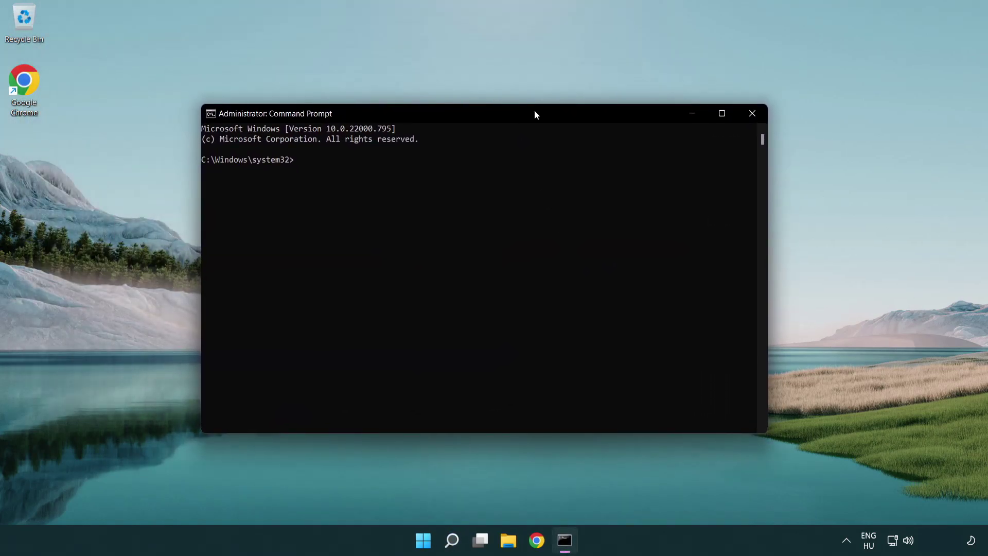
type("i")
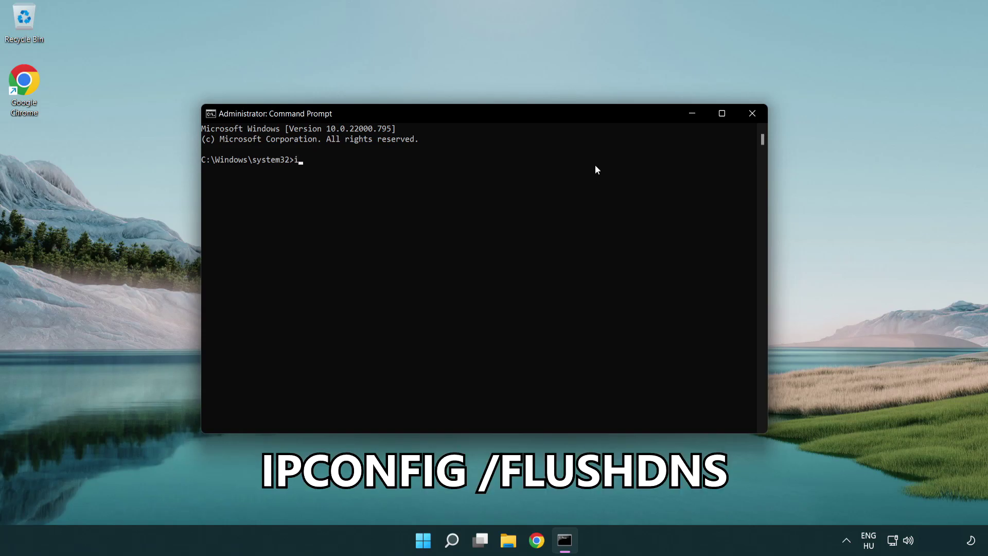
type("pconfig /flushdns")
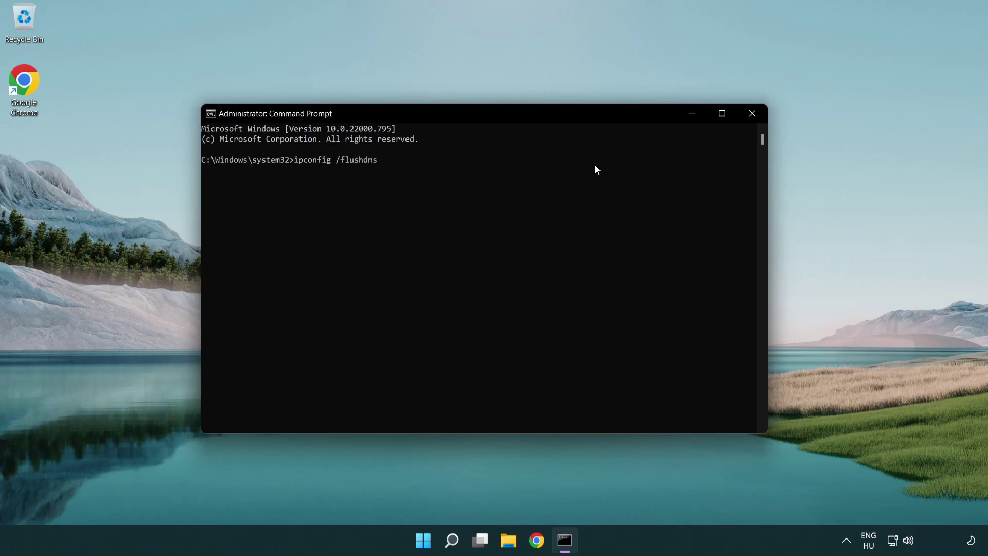
key("Return")
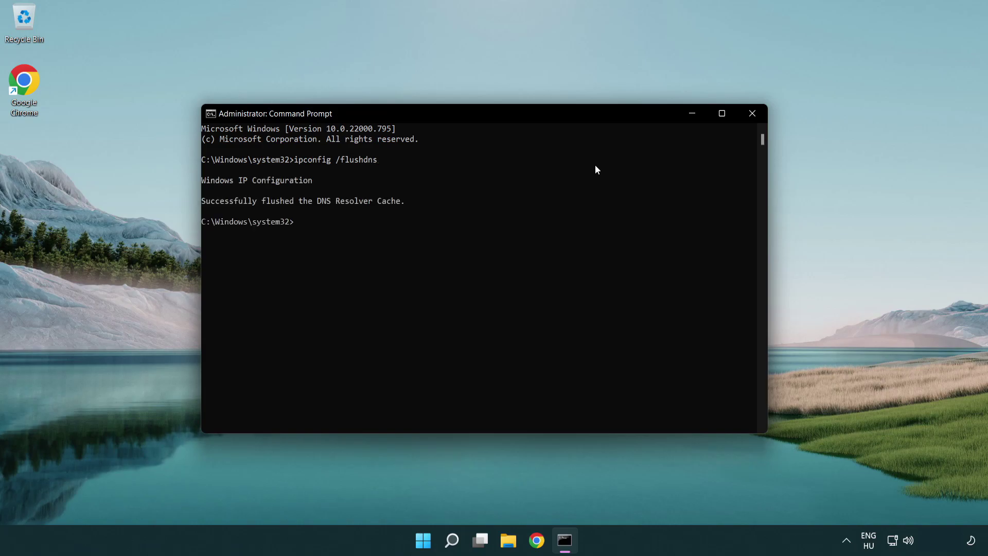
Reset the Winsock catalog with netsh winsock reset and enter exit
type("net")
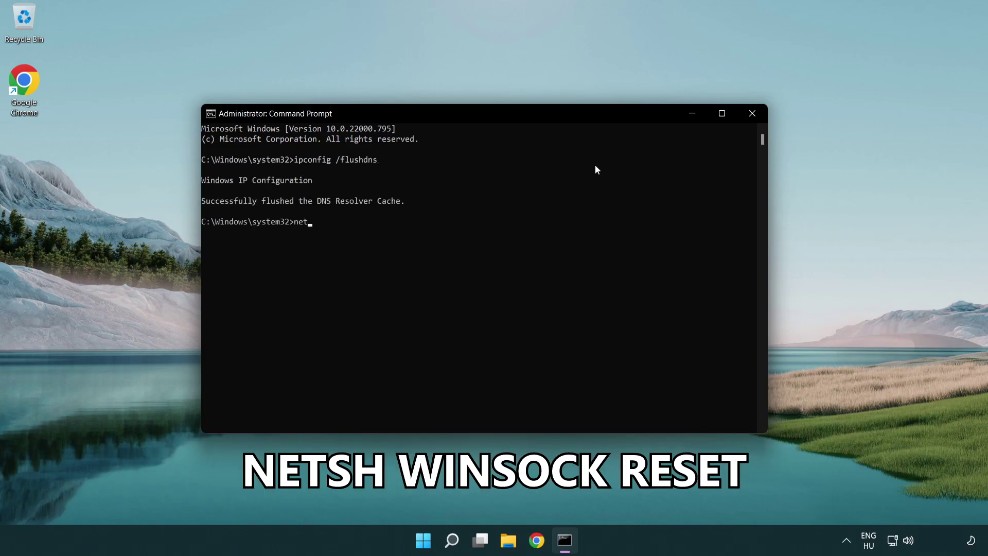
type("sh winsock reset")
key("Return")
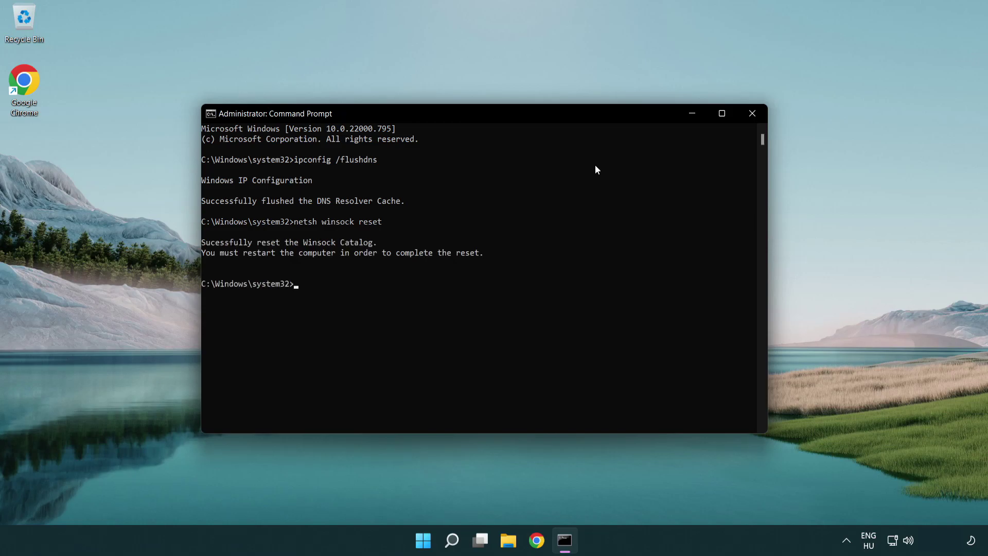
type("exit")
Close Command Prompt and reach Advanced network settings through the network tray icon's Network and Internet settings
key("Return")
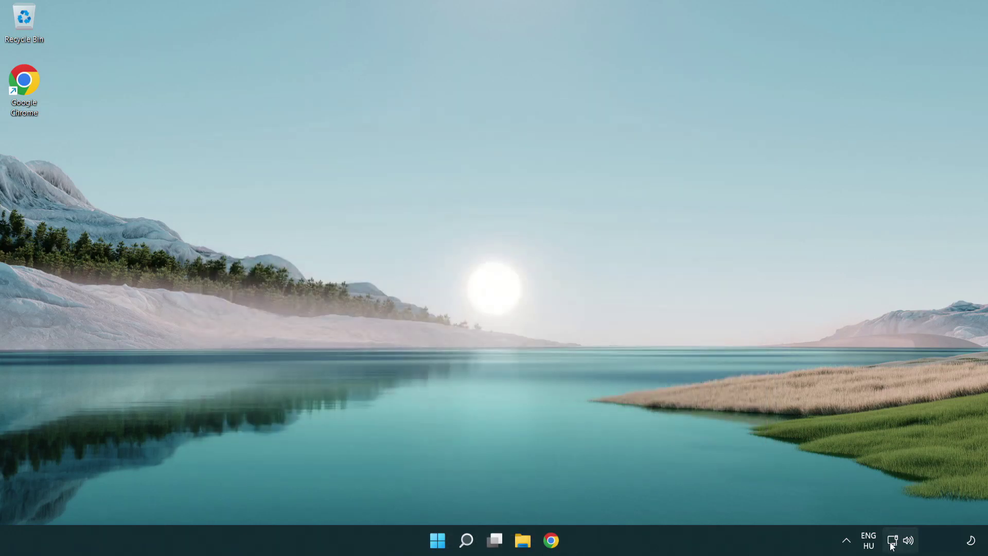
right_click(894, 544)
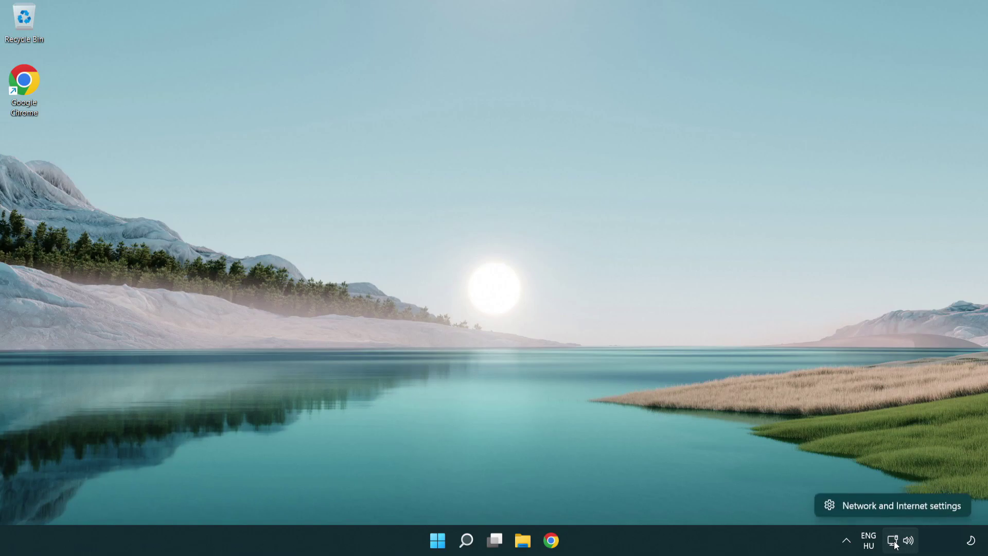
left_click(894, 505)
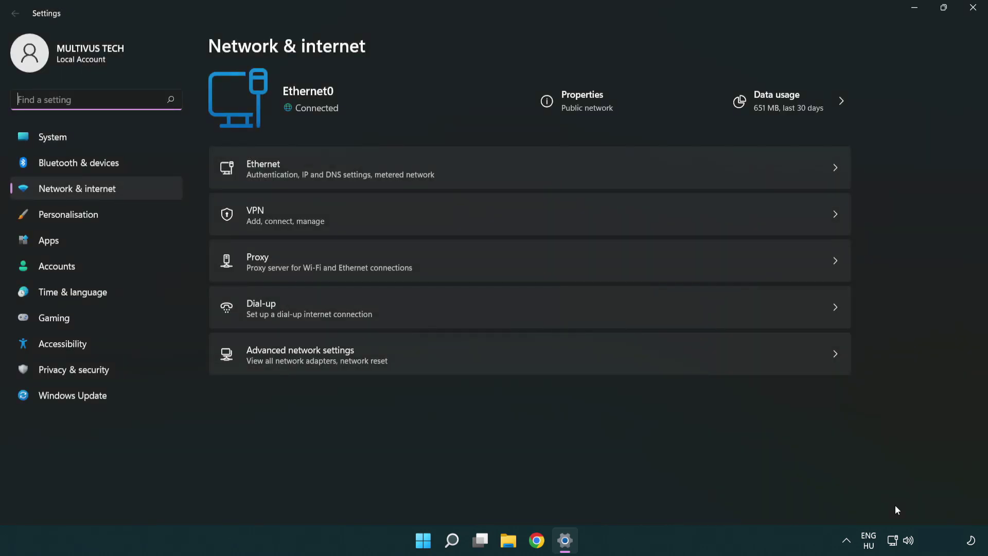
left_click(531, 362)
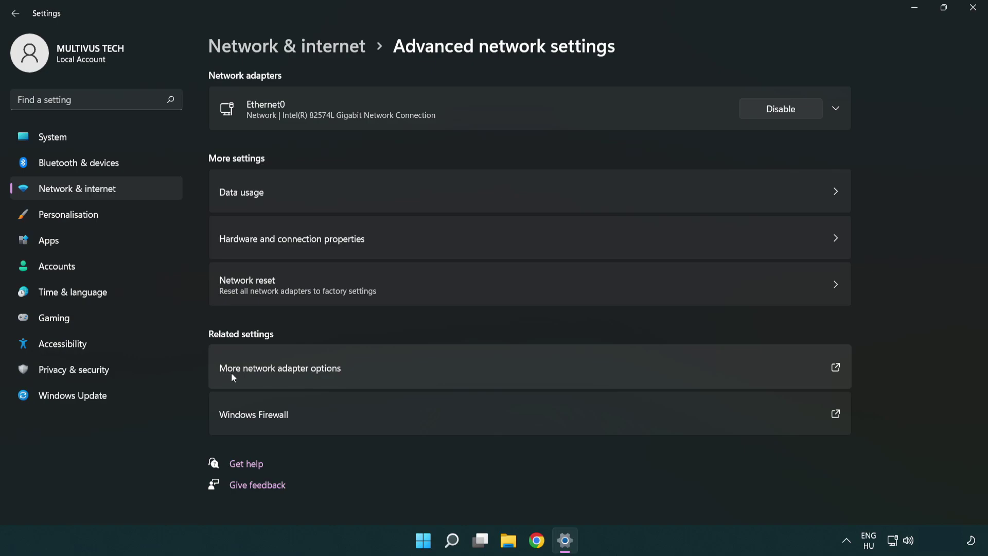
Open Ethernet0 Properties from Network Connections and select Internet Protocol Version 4 (TCP/IPv4)
left_click(303, 372)
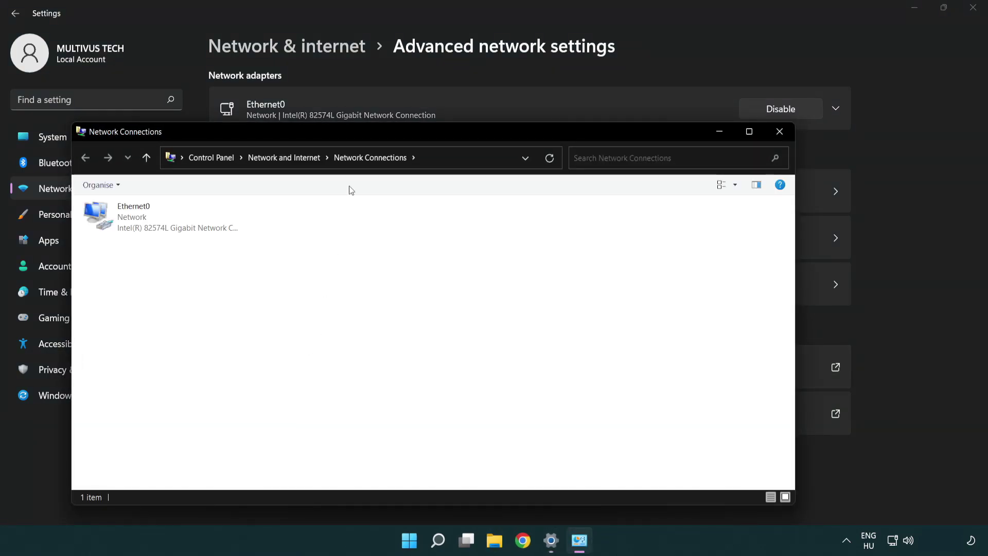
left_click_drag(366, 135, 430, 78)
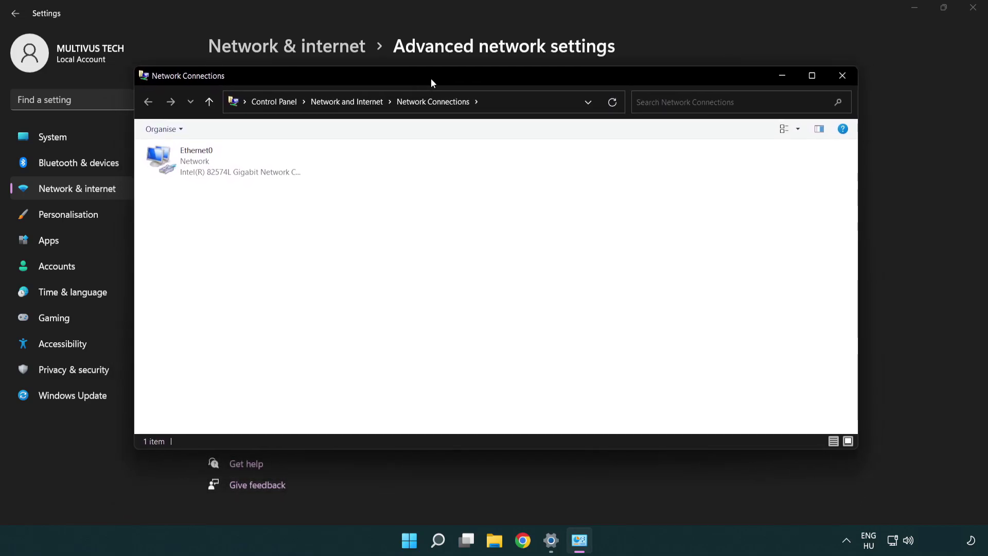
left_click(201, 168)
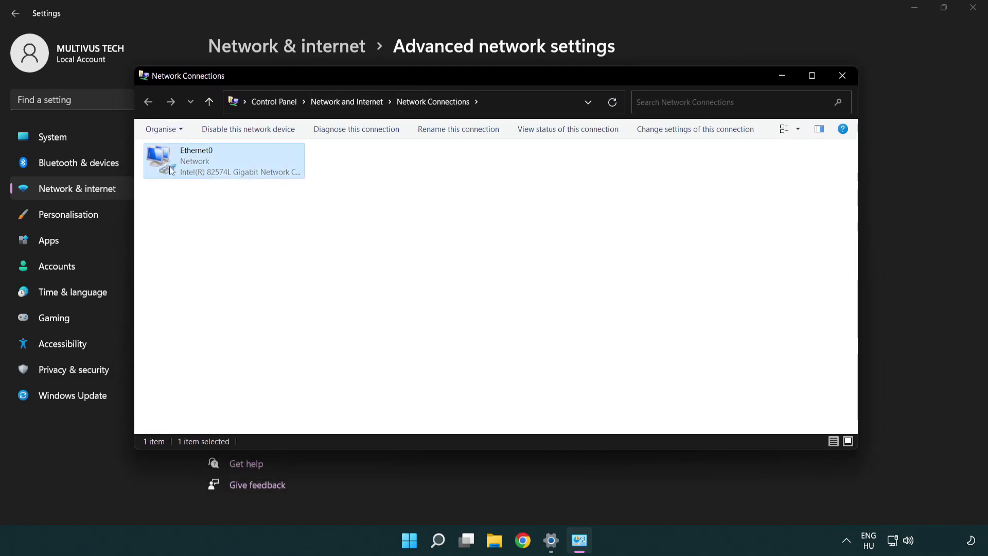
right_click(222, 164)
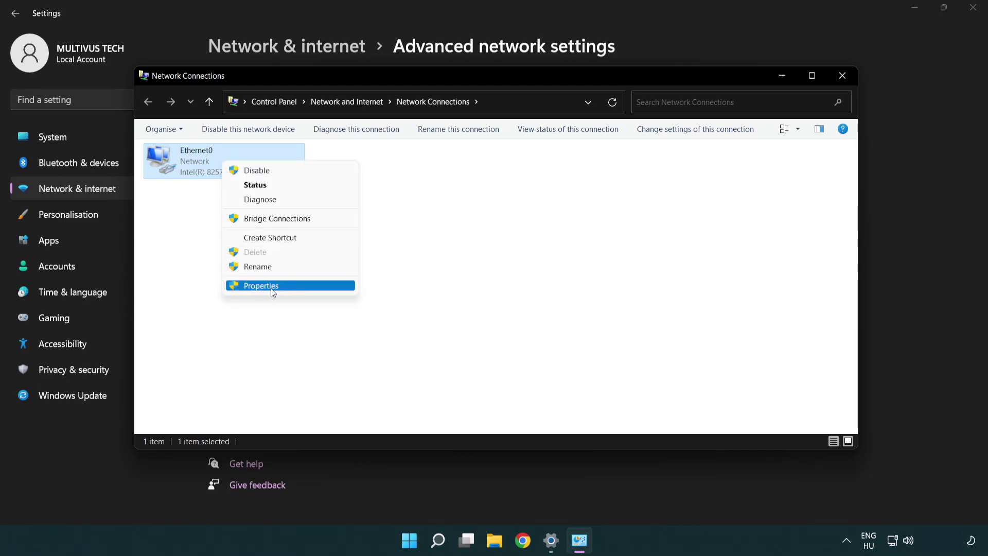
left_click(300, 289)
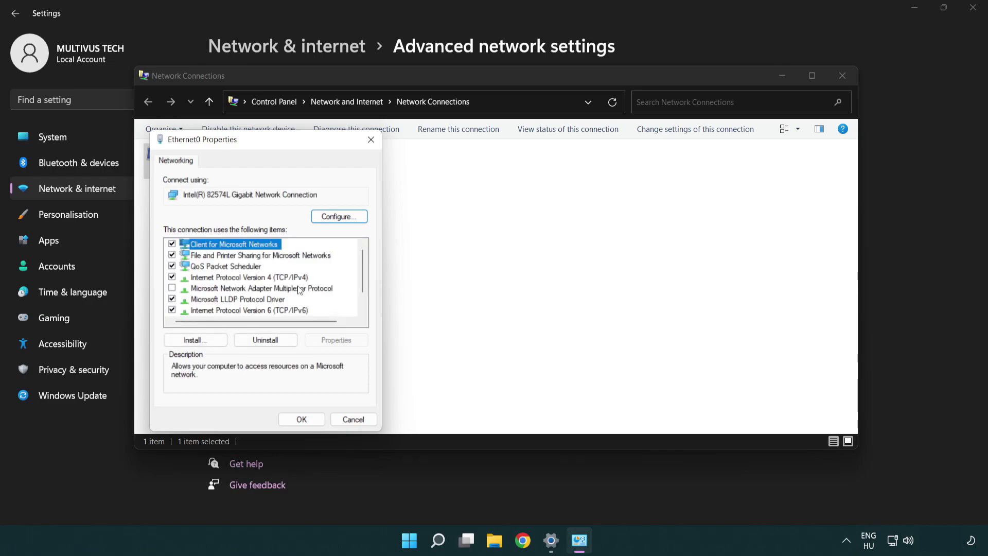
left_click_drag(253, 149, 480, 132)
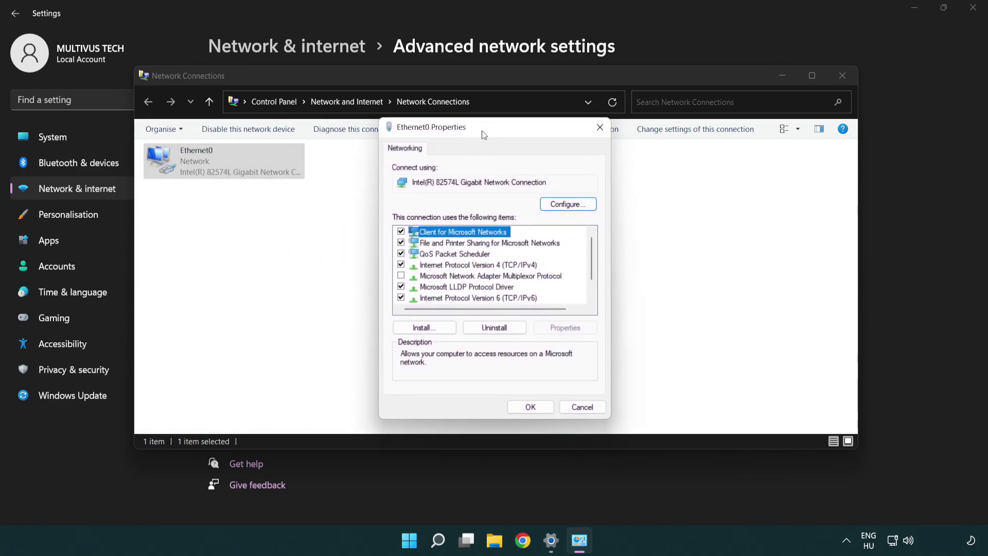
left_click(451, 267)
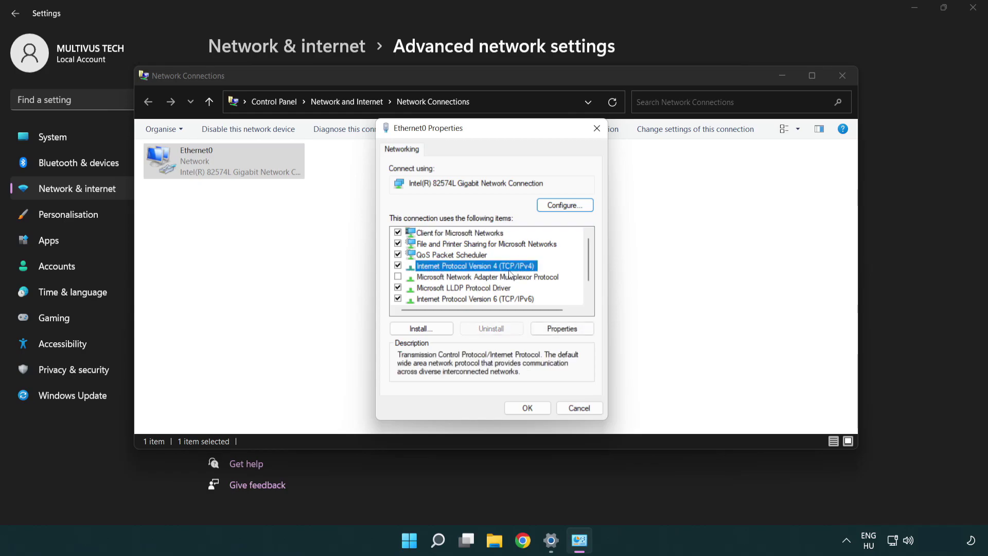
In IPv4 properties, enter preferred DNS 8.8.8.8 and alternate 8.8.4.4, then OK and close
left_click(563, 334)
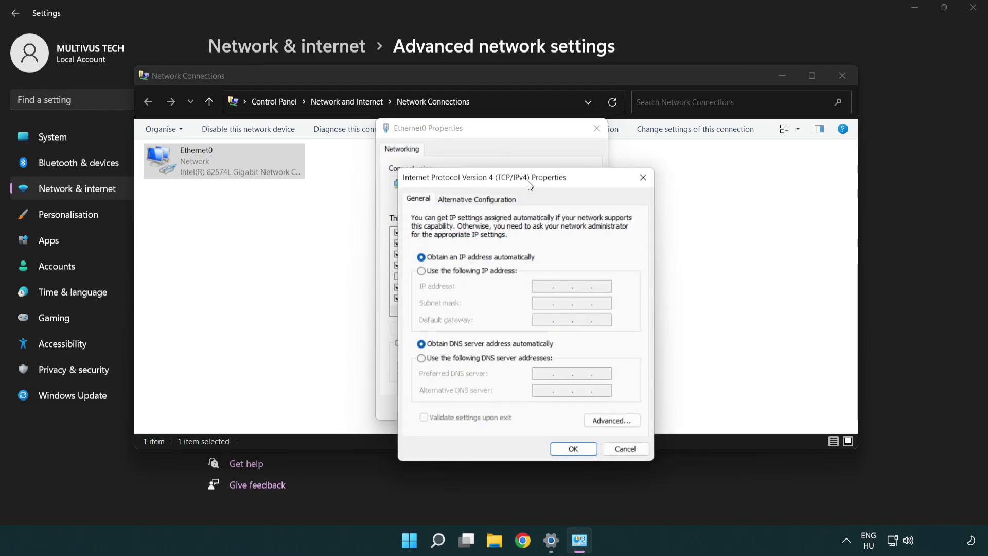
left_click_drag(530, 184, 494, 140)
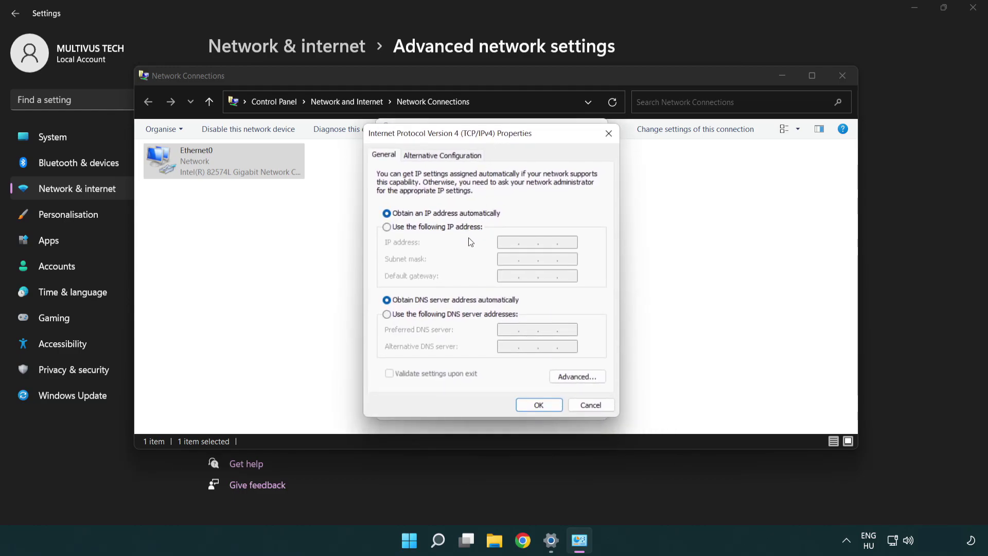
left_click(405, 316)
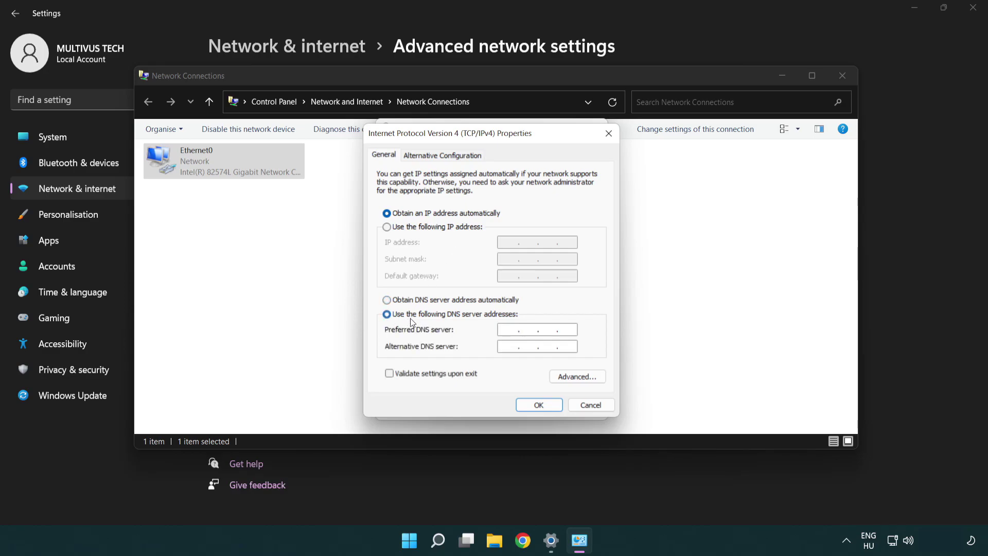
type("8.8.8.8")
key("Tab")
type("8.8.4.4")
left_click(538, 406)
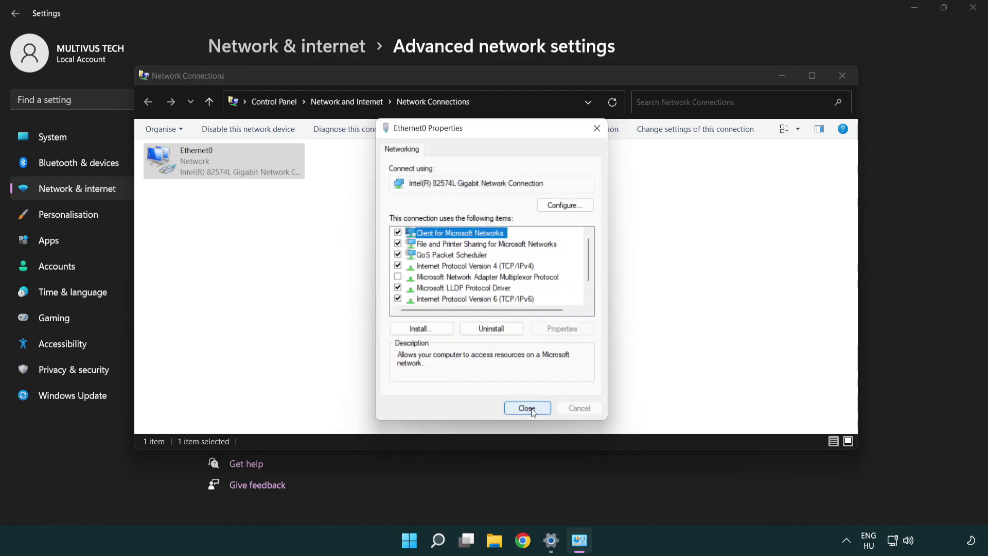
left_click(533, 411)
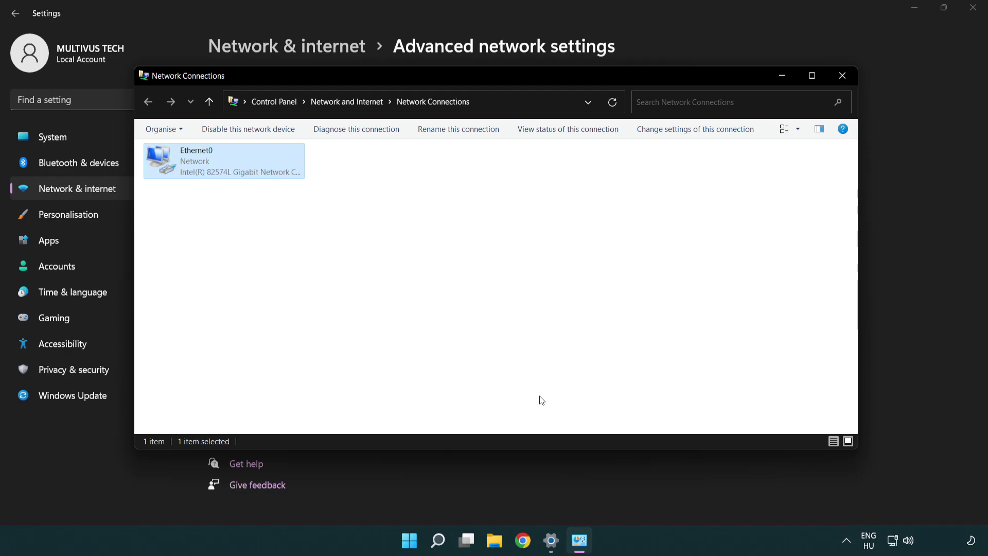
Close Network Connections and Settings, then show the Start menu's power options
left_click(842, 78)
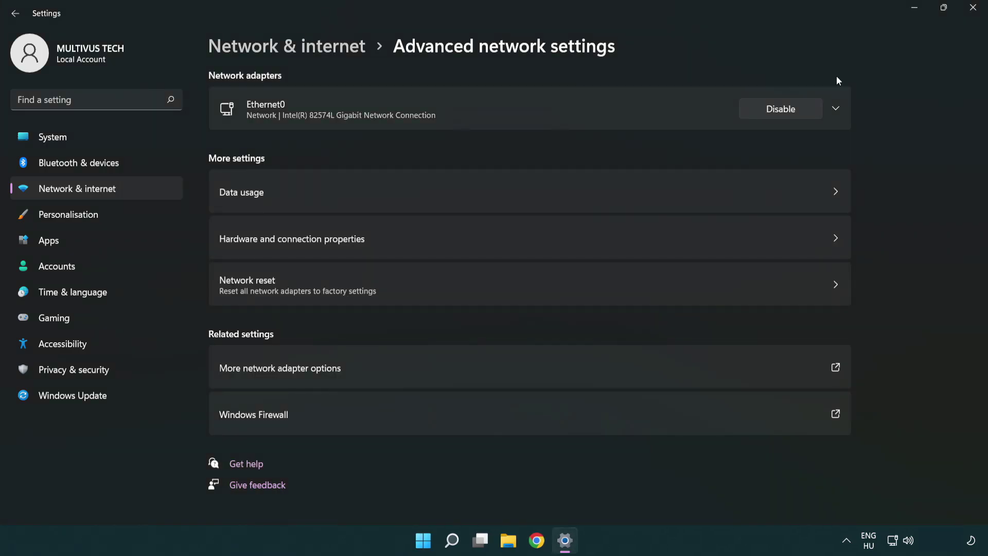
left_click(970, 9)
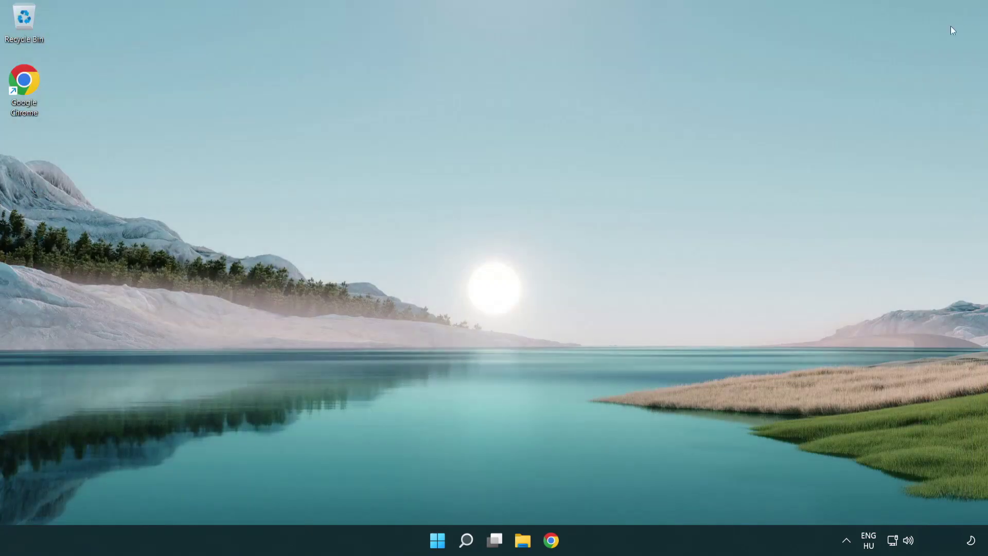
left_click(438, 540)
left_click(655, 496)
Reopen network settings from the tray icon and go to Advanced network settings > Network reset
right_click(892, 539)
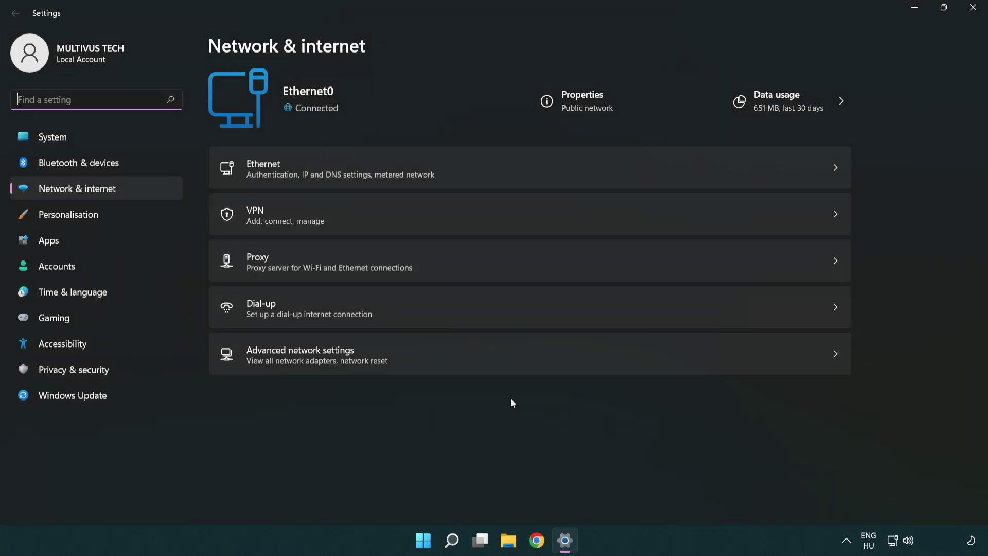
left_click(447, 356)
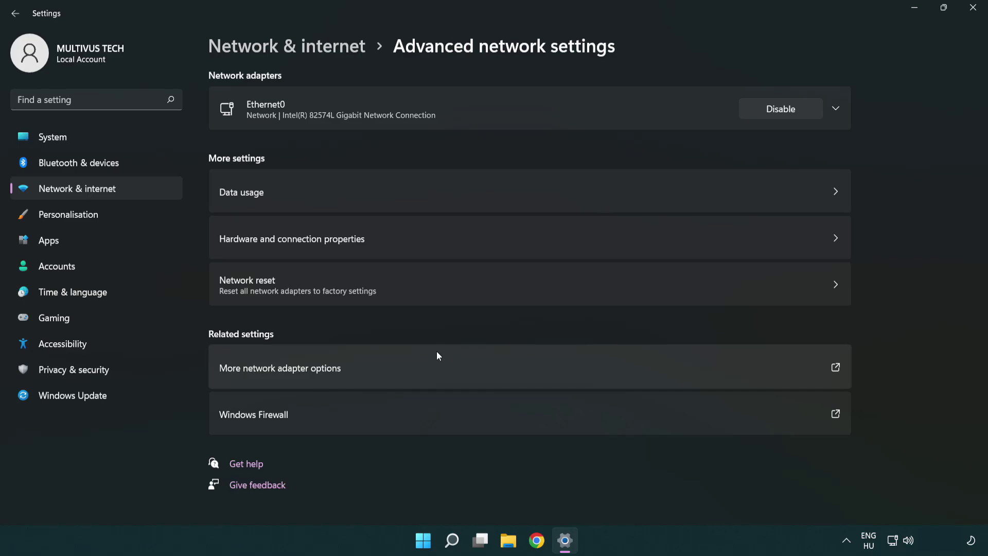
left_click(443, 295)
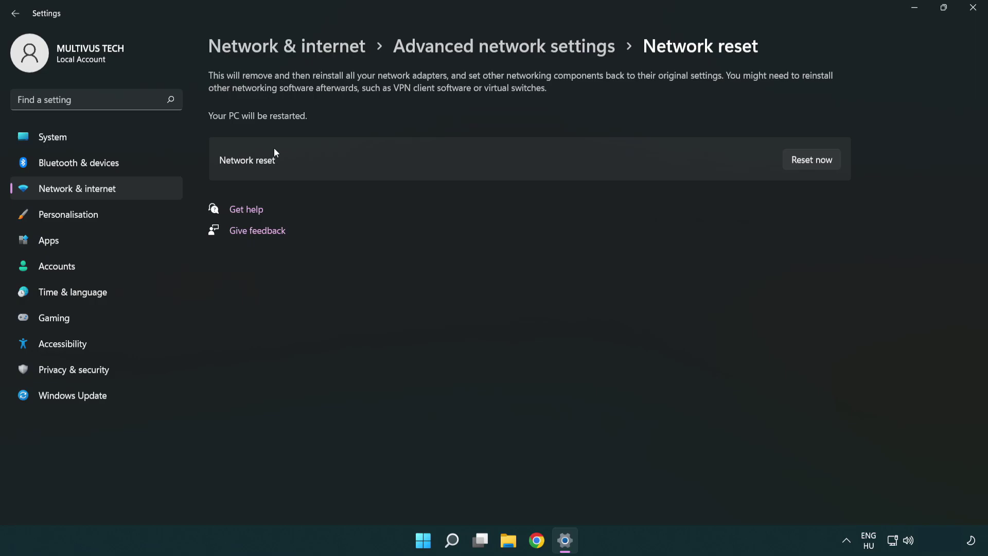
Reset now and confirm with Yes, dismiss the 5-minute sign-out notice, and close Settings
left_click(821, 161)
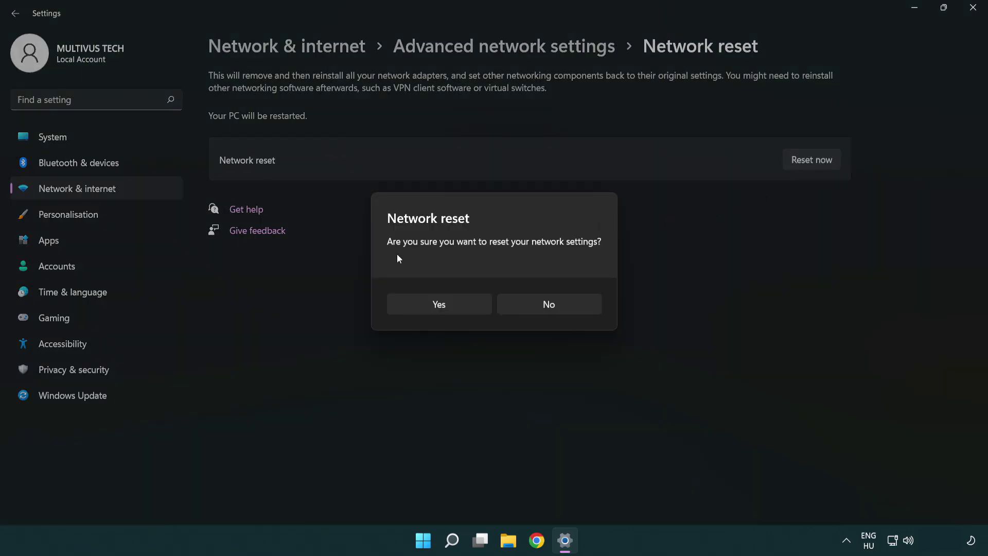
left_click(449, 311)
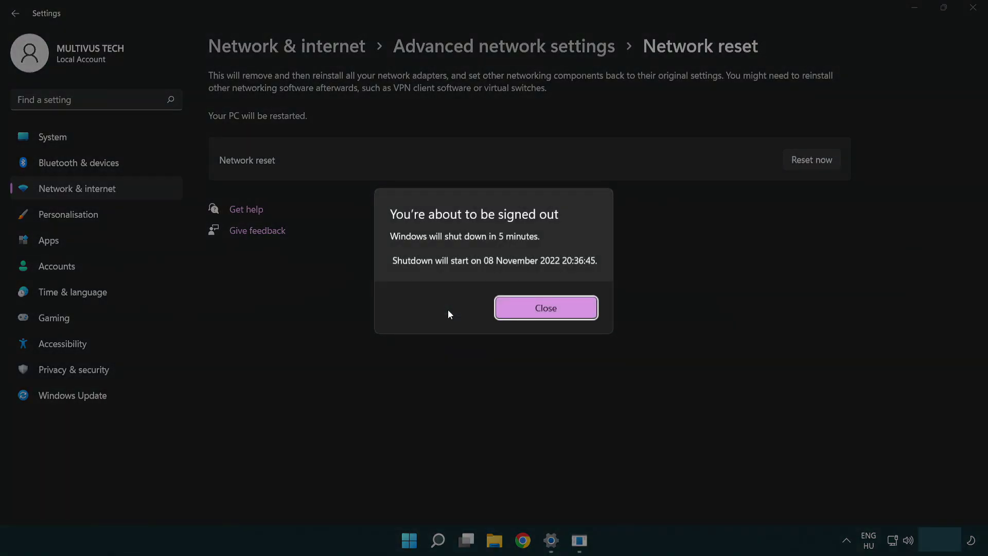
left_click(561, 307)
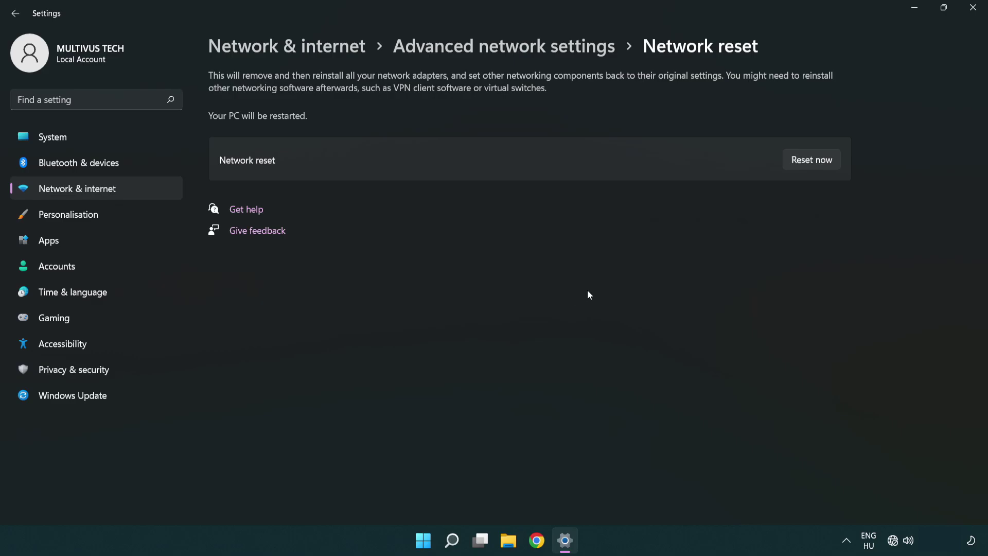
left_click(977, 11)
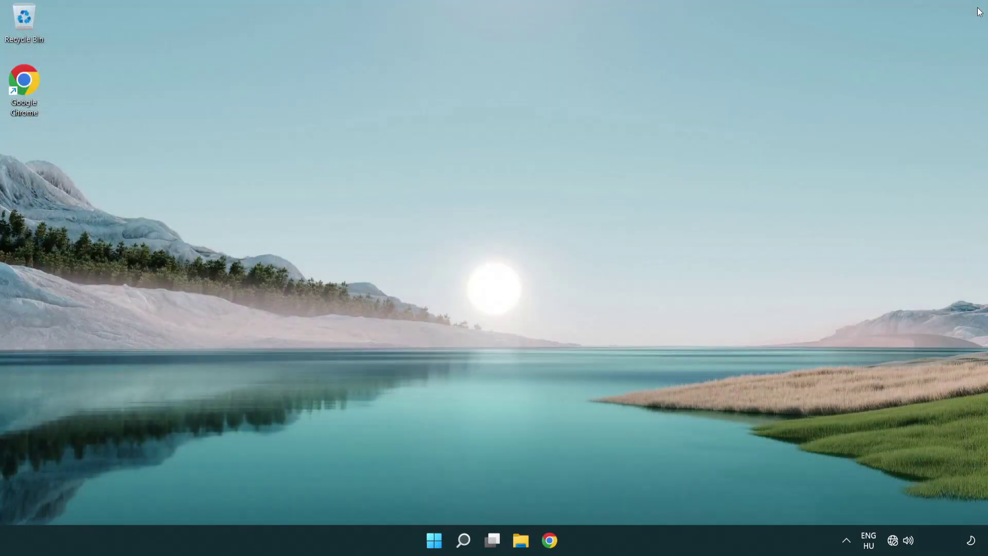
Open the Start menu's power options to choose Restart
left_click(438, 540)
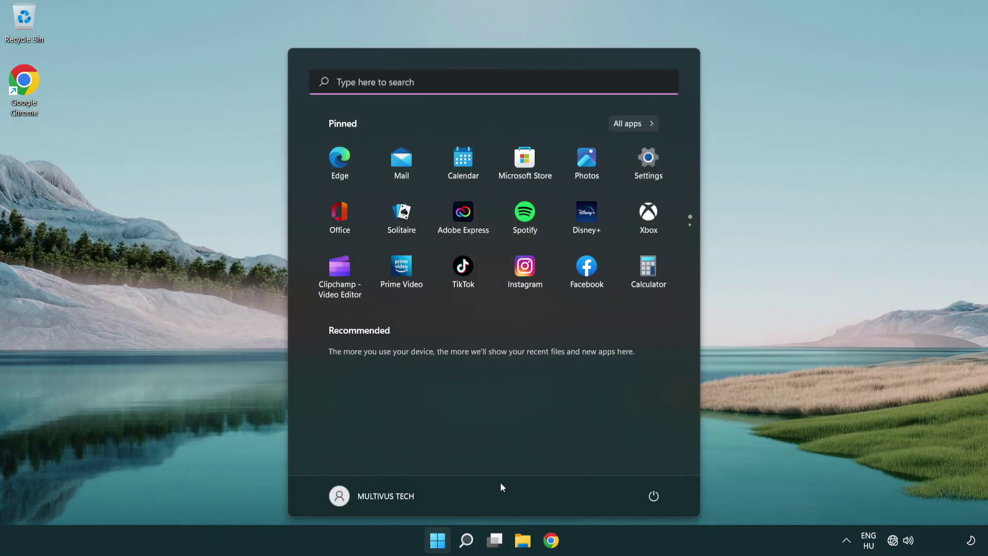
left_click(653, 496)
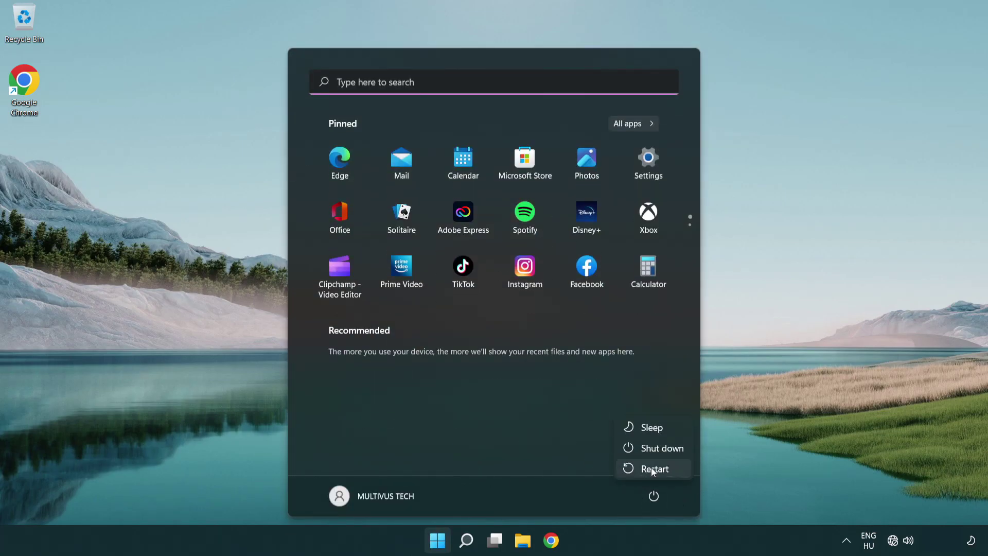